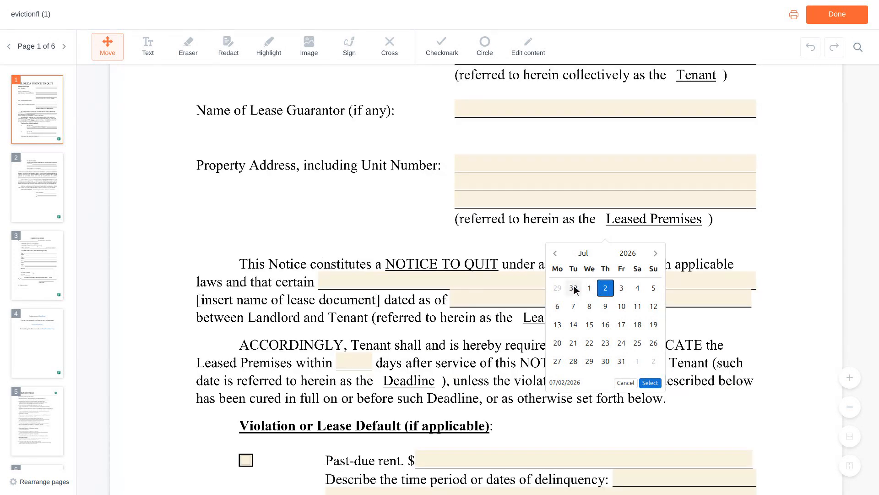
Place the cursor in the eviction notice's lease-document name blank.
click(540, 280)
Enter 'Residential Lease Agreement' as the lease document's name.
text(Re)
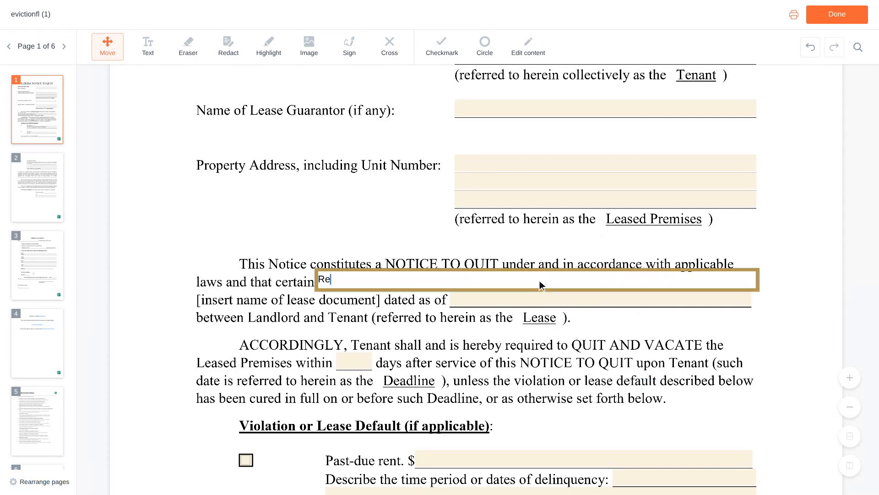
text(sidential Lease Agreement)
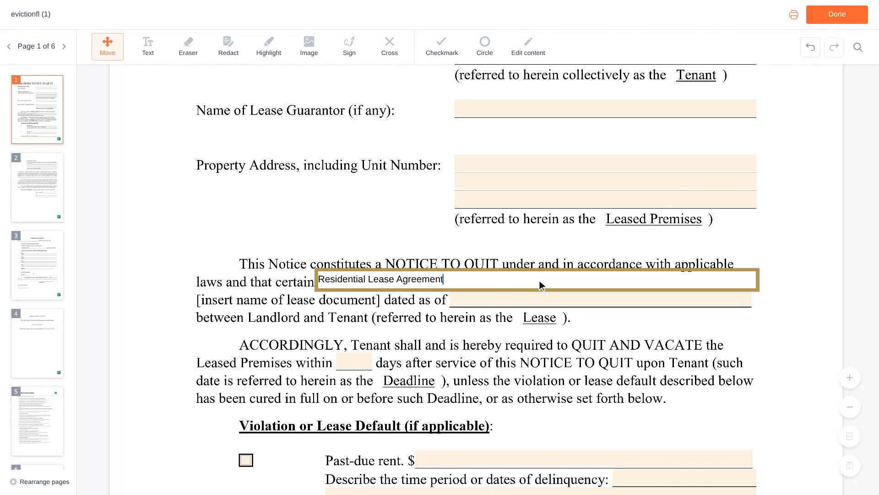
scroll(541, 285, down, 1)
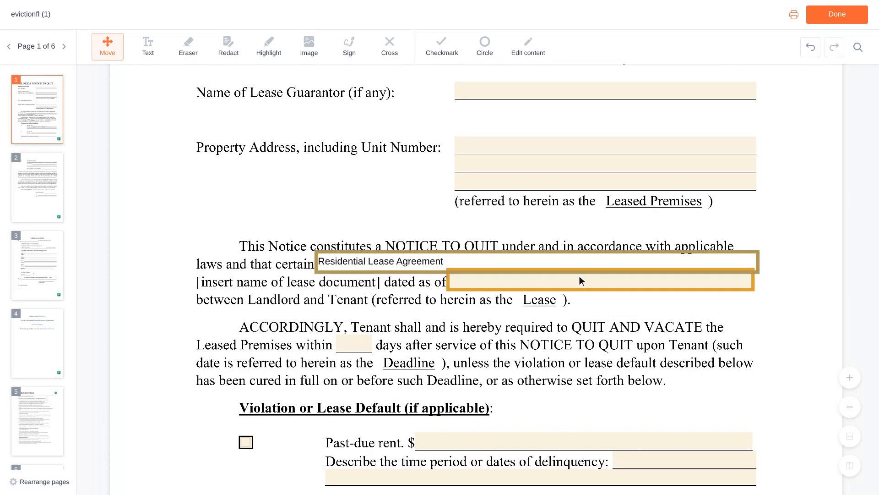
click(603, 284)
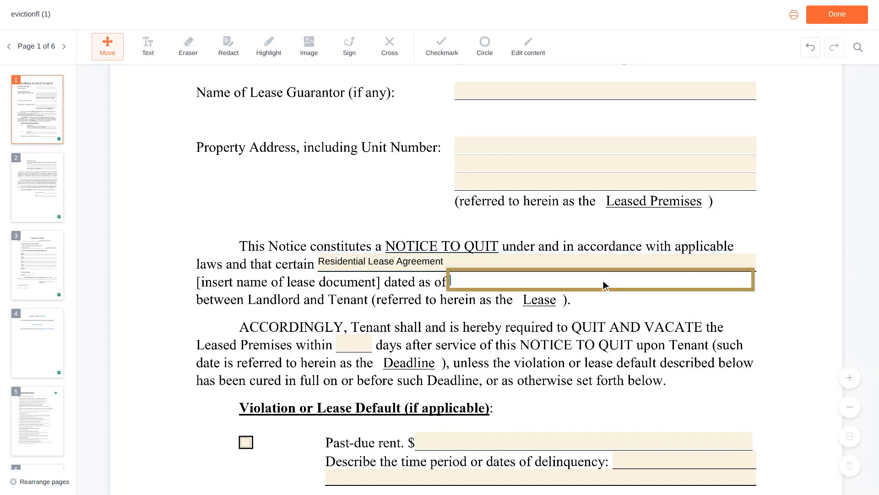
Enter 06/01/2023 as the lease's dated-as-of date.
text(06/01/2023)
scroll(603, 284, down, 2)
scroll(603, 283, down, 1)
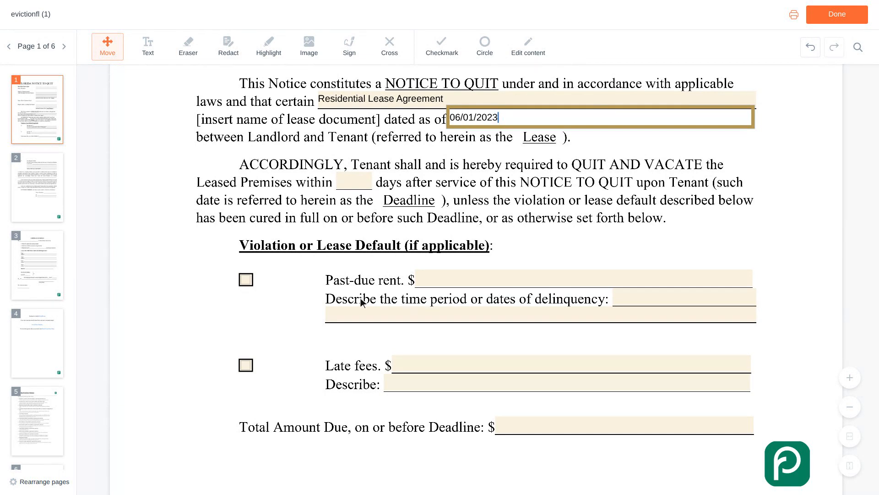
Check Past-due rent as a violation and enter 1,200 as its amount.
click(247, 280)
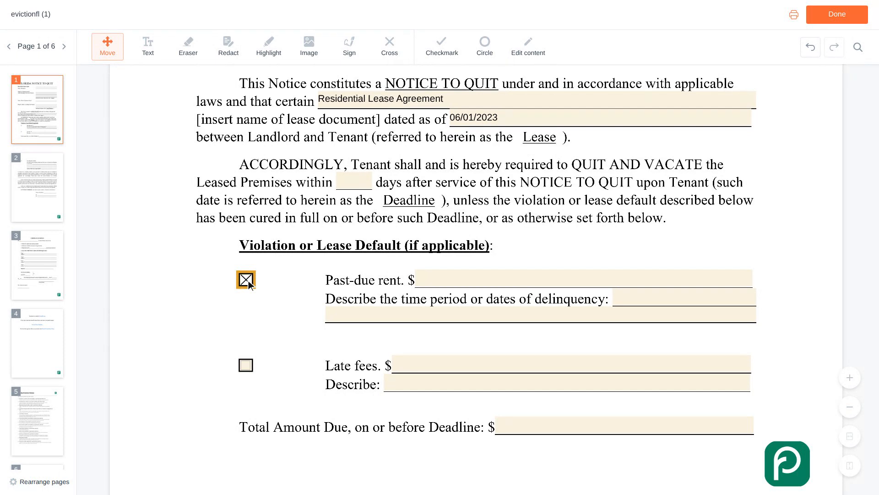
scroll(247, 285, up, 1)
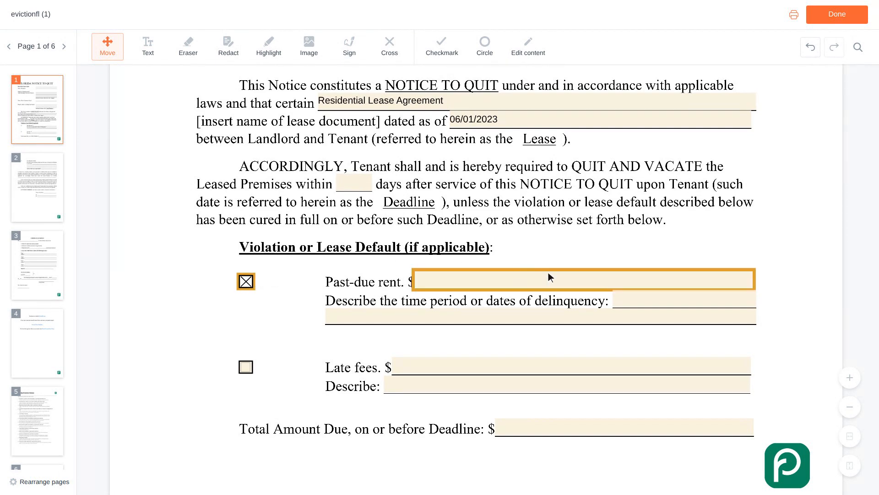
click(587, 280)
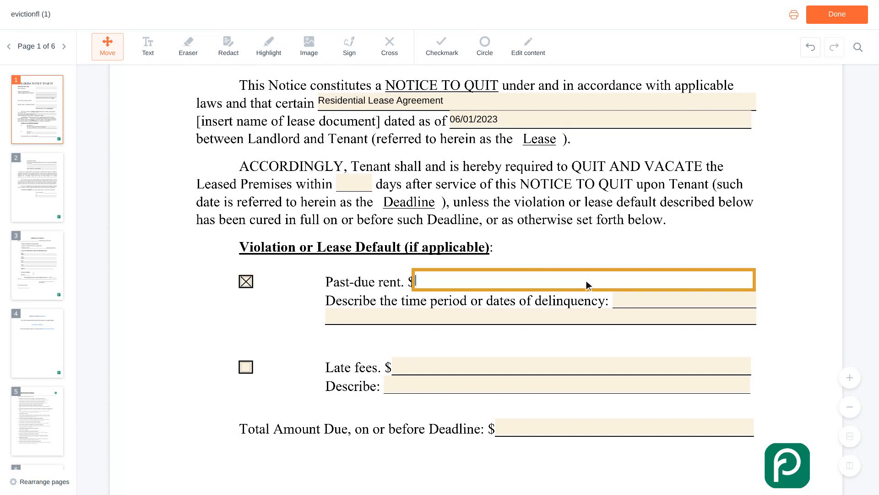
text(1,200)
scroll(587, 280, down, 1)
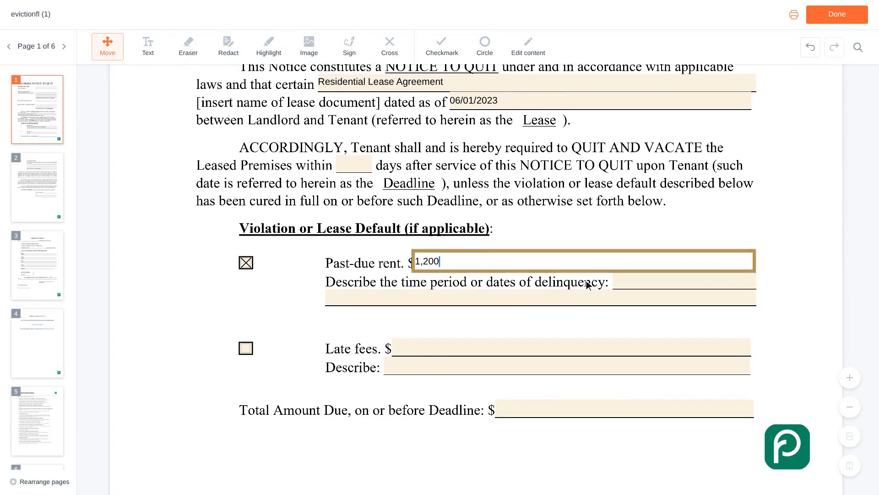
Describe the delinquency as 'February 2024 rent, due on the first' and check Late fees.
click(687, 281)
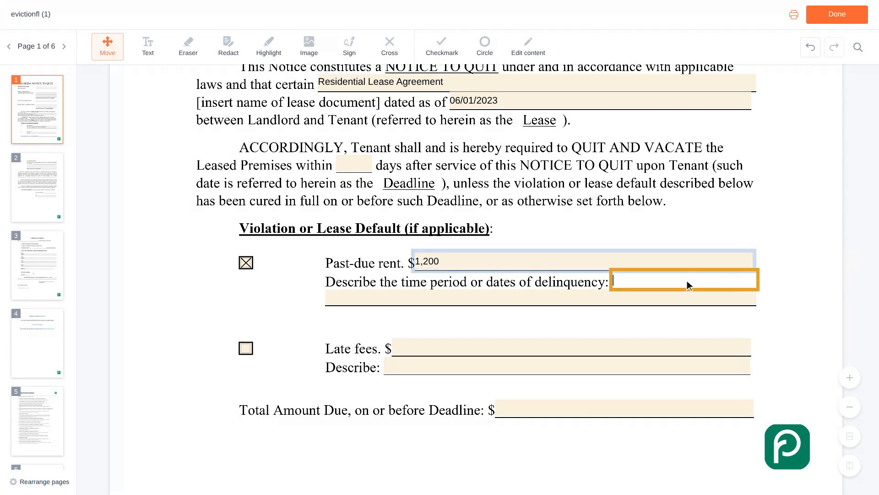
text(February 2024 rent)
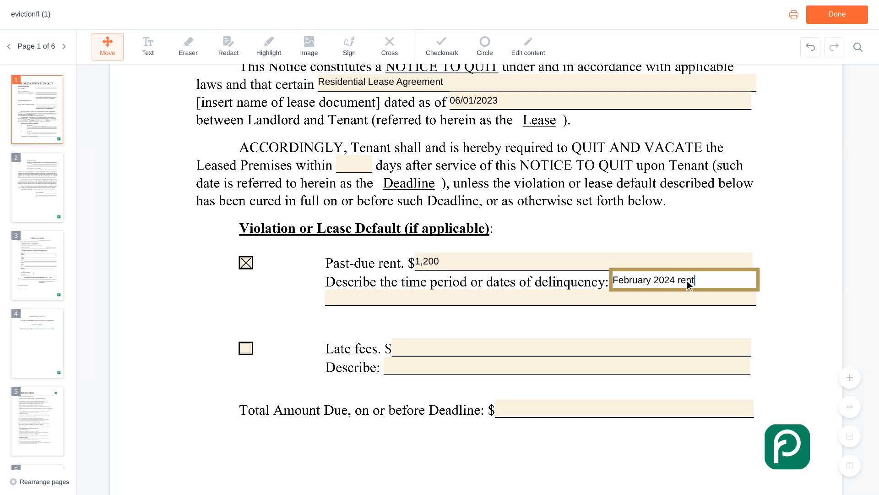
text(, due on the first)
scroll(687, 280, down, 2)
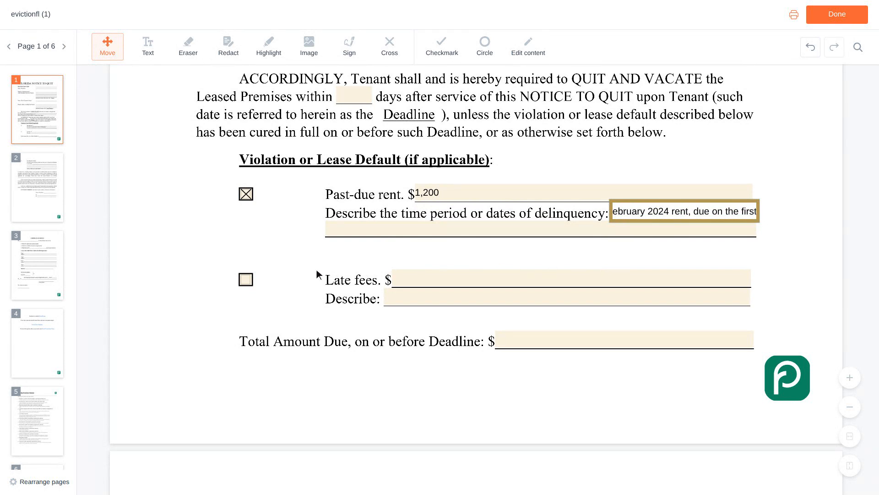
click(252, 281)
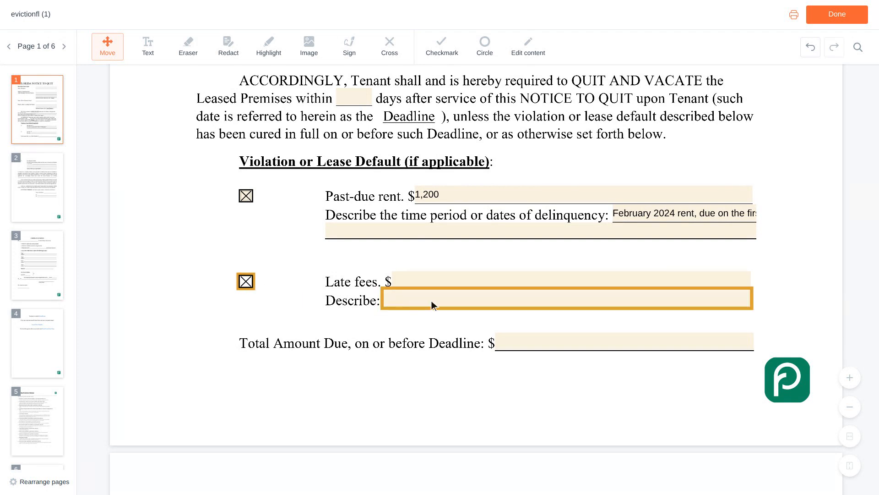
Enter 50 as the late fee amount and 1,250 as the Total Amount Due.
click(574, 280)
text(50)
scroll(574, 280, down, 1)
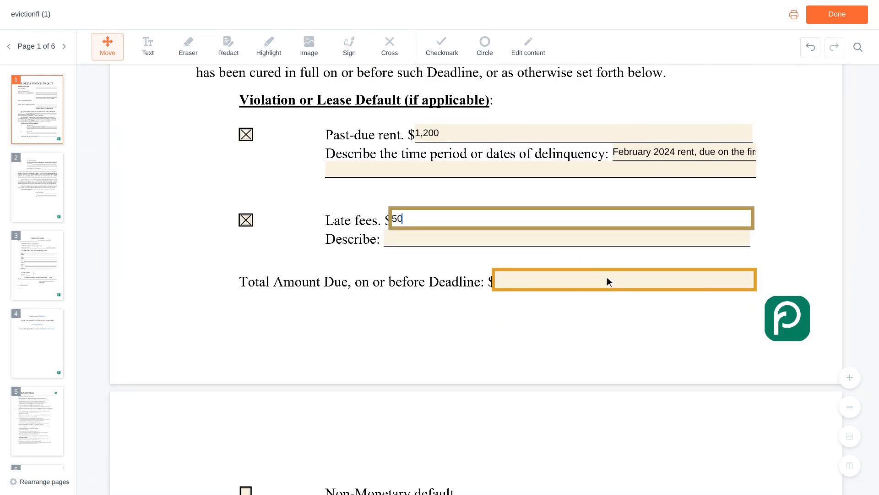
click(627, 280)
text(1,250)
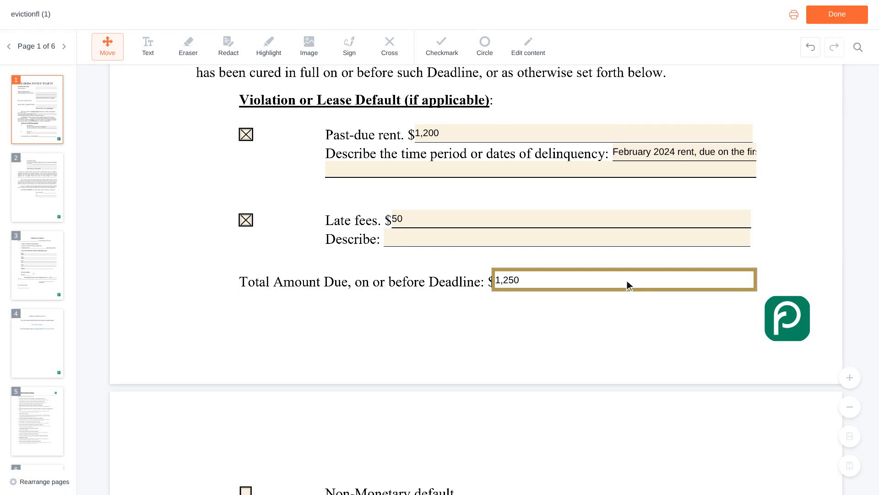
Fill Name of Landlord and By with the landlord's name, and Its with 'Owner'.
key(Tab)
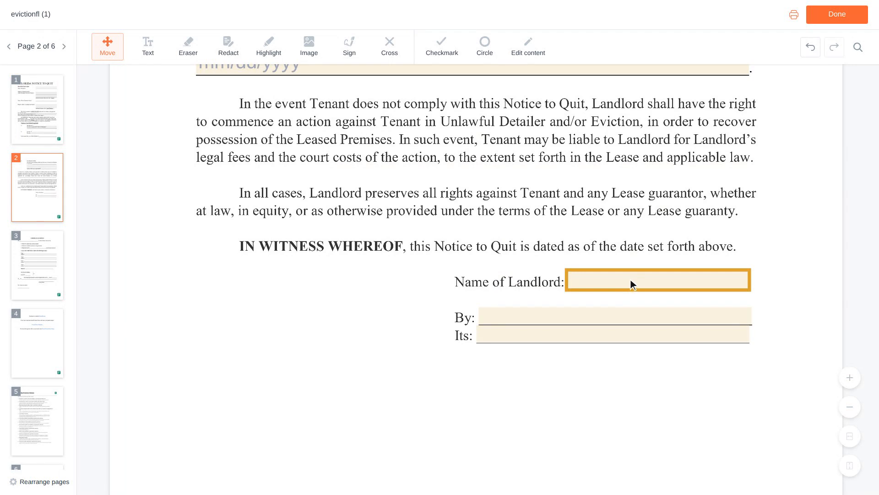
click(660, 282)
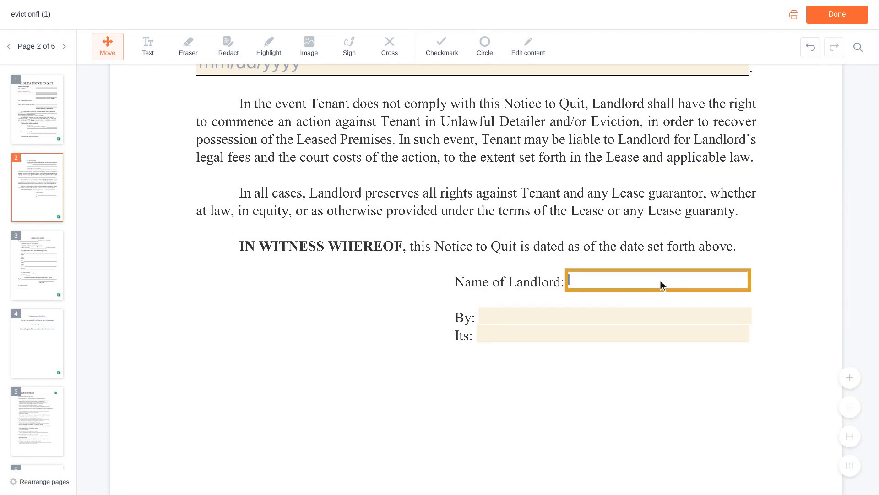
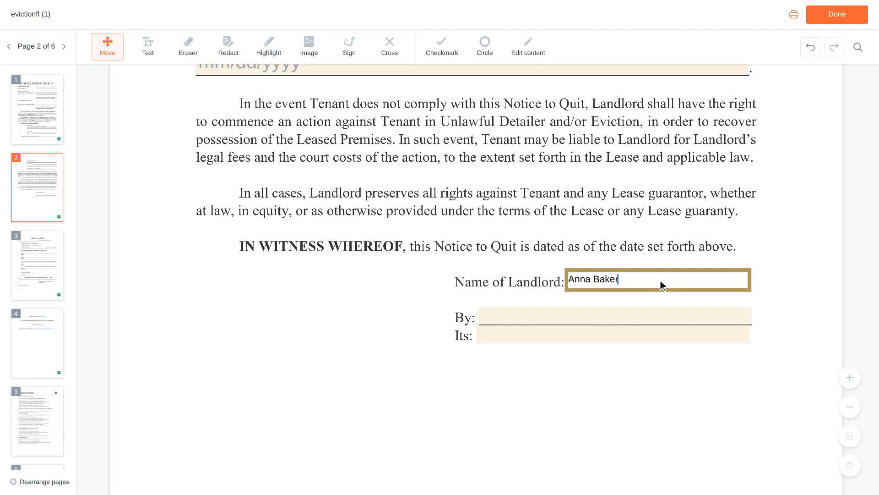
scroll(660, 280, down, 1)
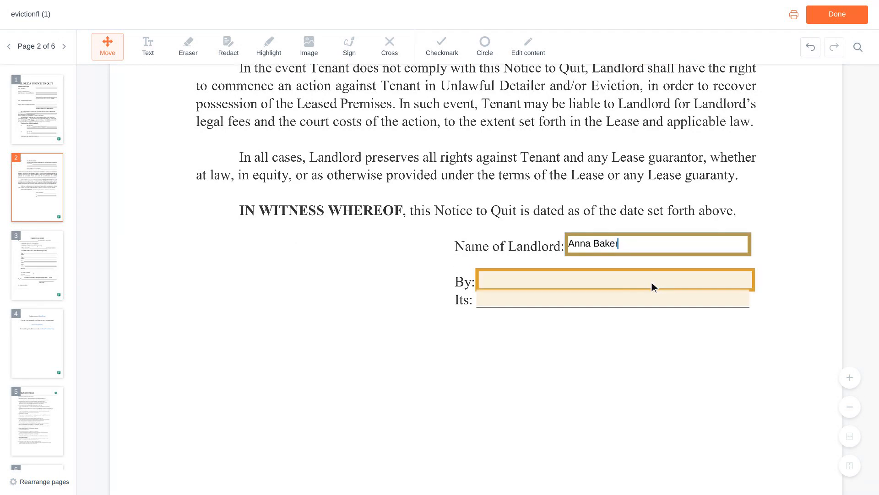
click(618, 285)
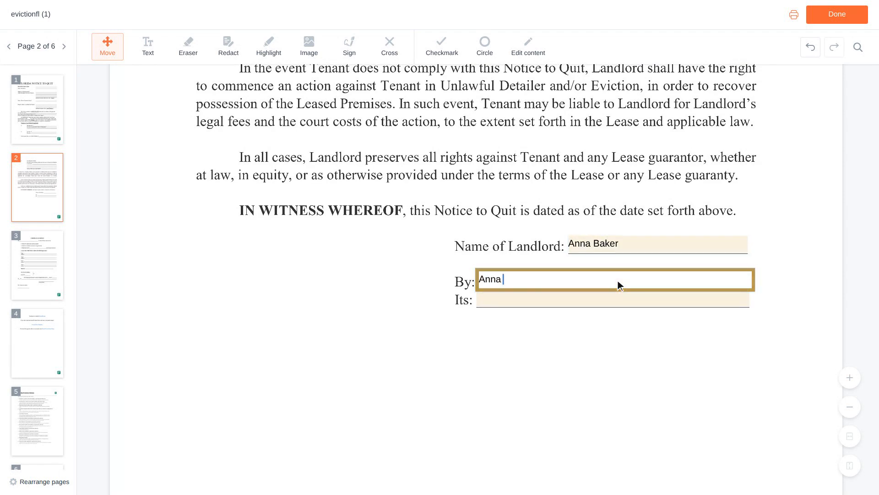
scroll(618, 284, down, 1)
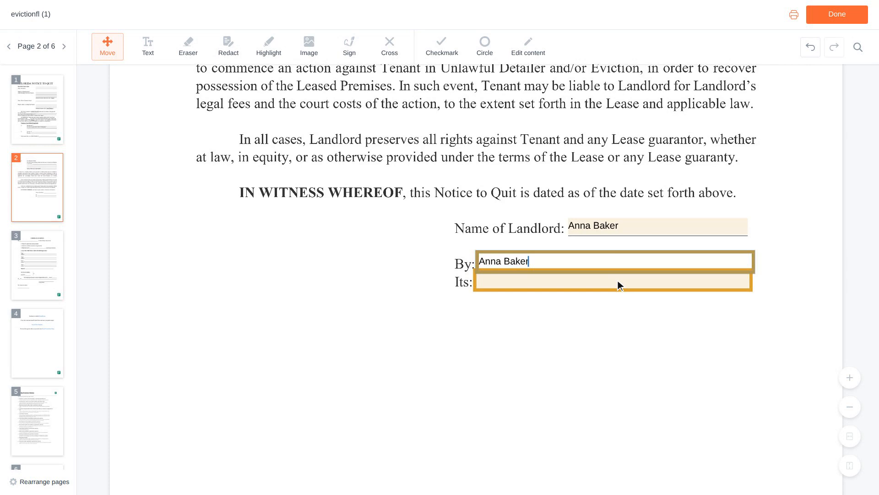
text(Own)
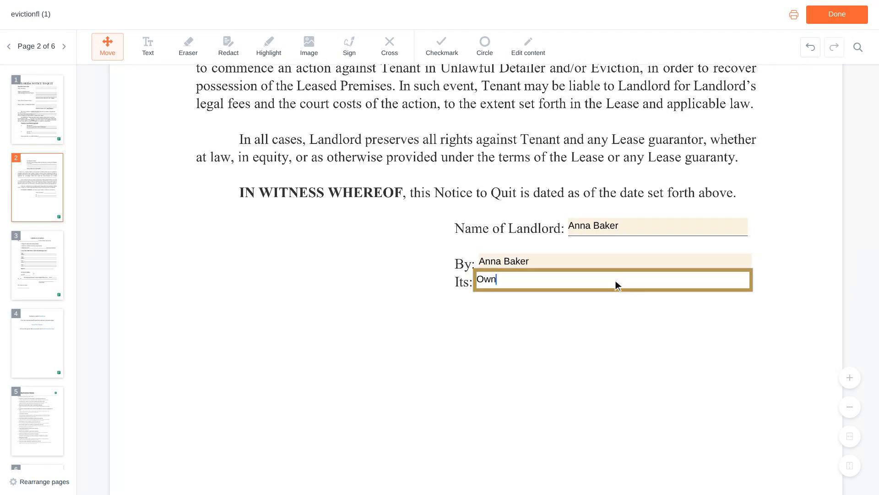
text(er)
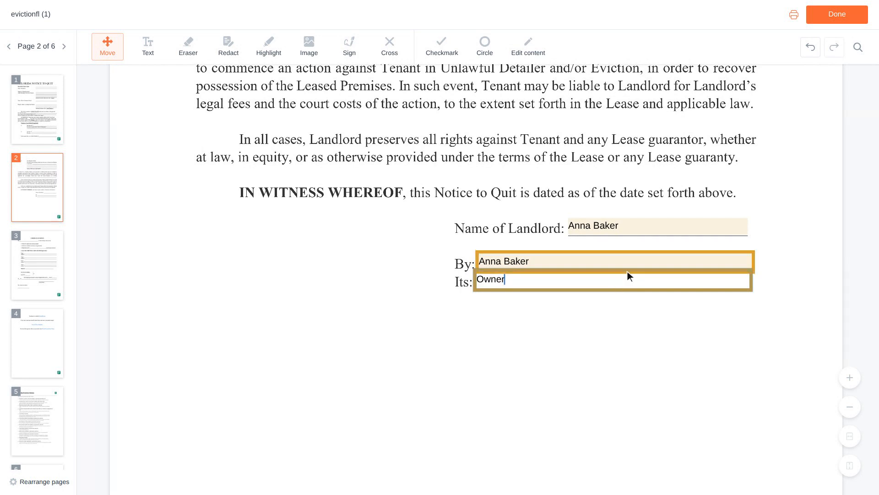